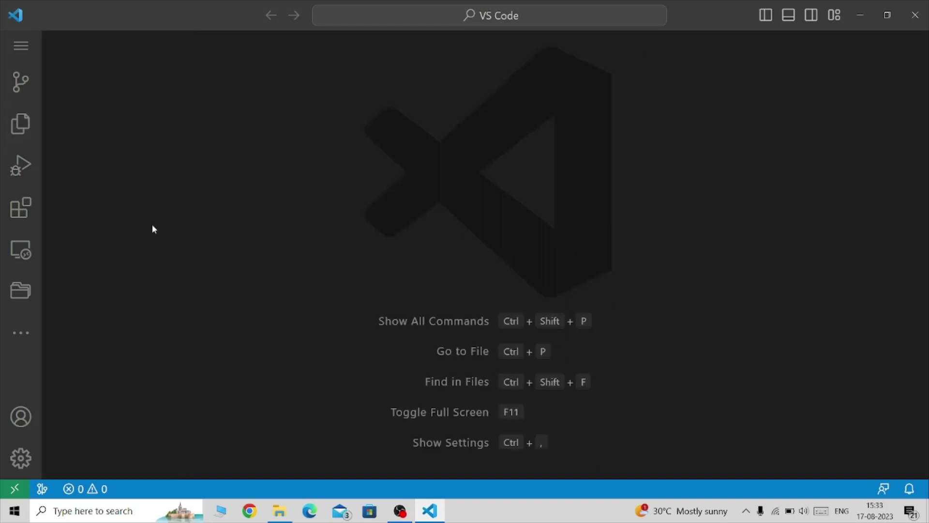
Search the extensions marketplace for 'live server' and open Ritwick Dey's Live Server page.
{"action": "left_click", "coordinate": [27, 218]}
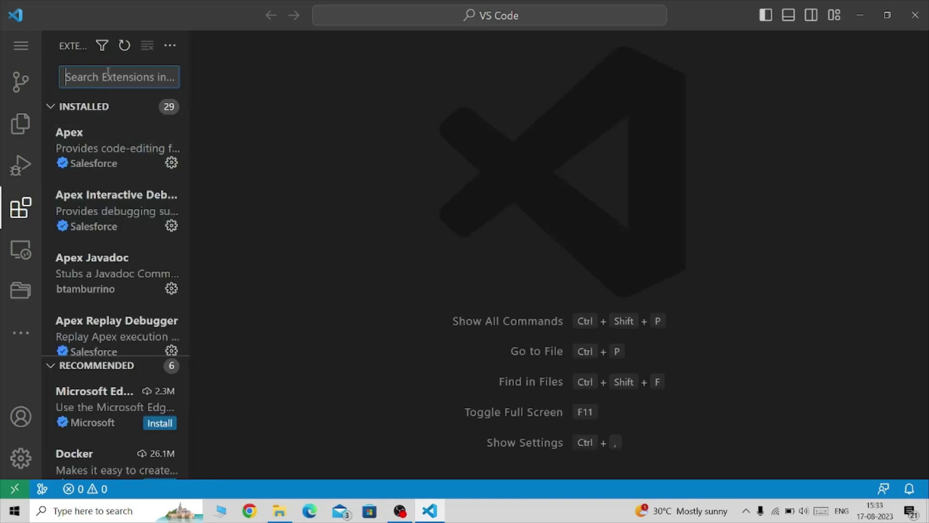
{"action": "type", "text": "li"}
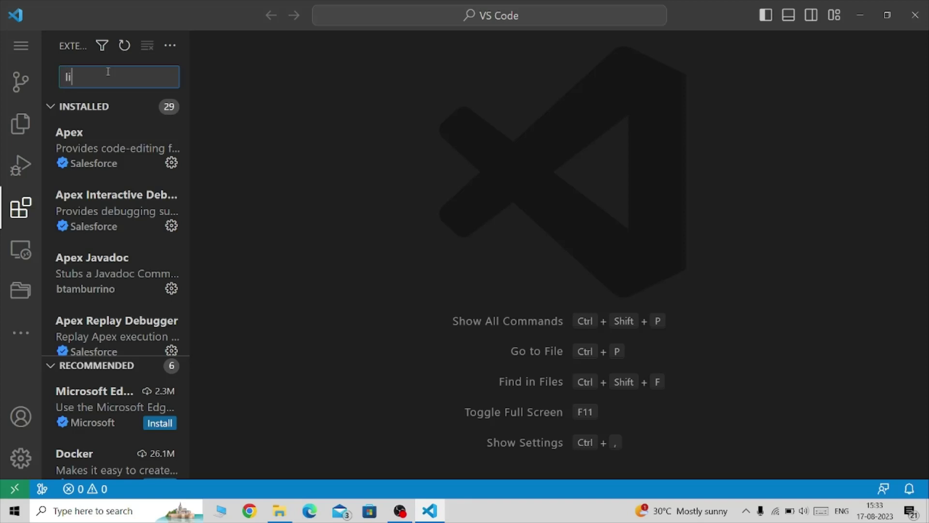
{"action": "type", "text": "ve server"}
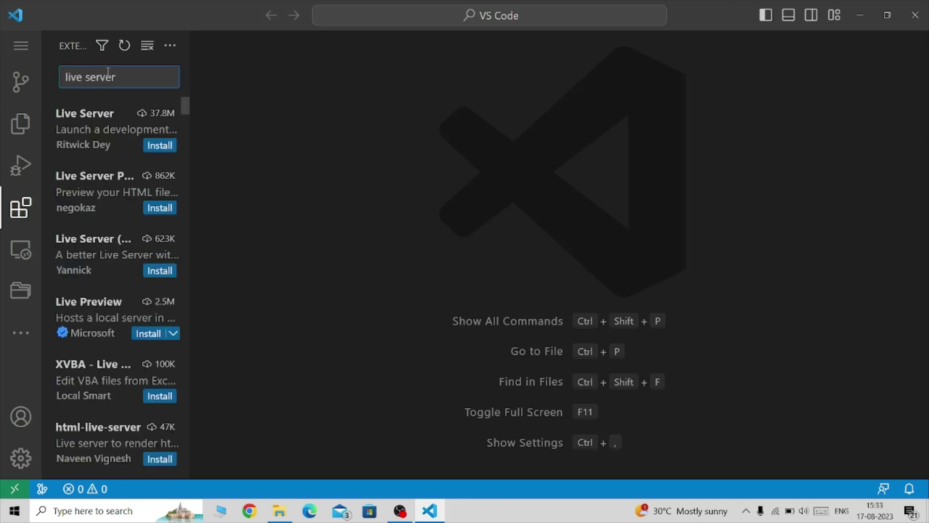
{"action": "left_click", "coordinate": [92, 122]}
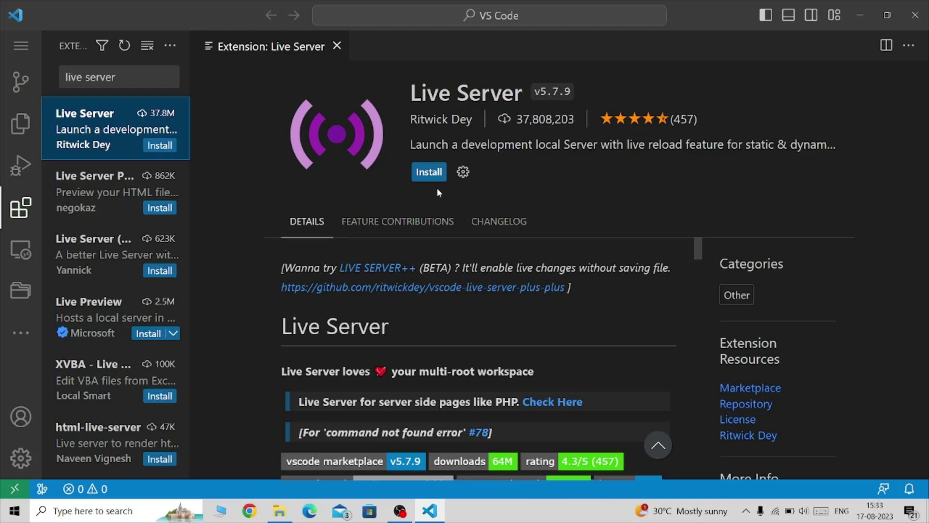
Install Live Server v5.7.9 and close its extension details tab.
{"action": "left_click", "coordinate": [428, 173]}
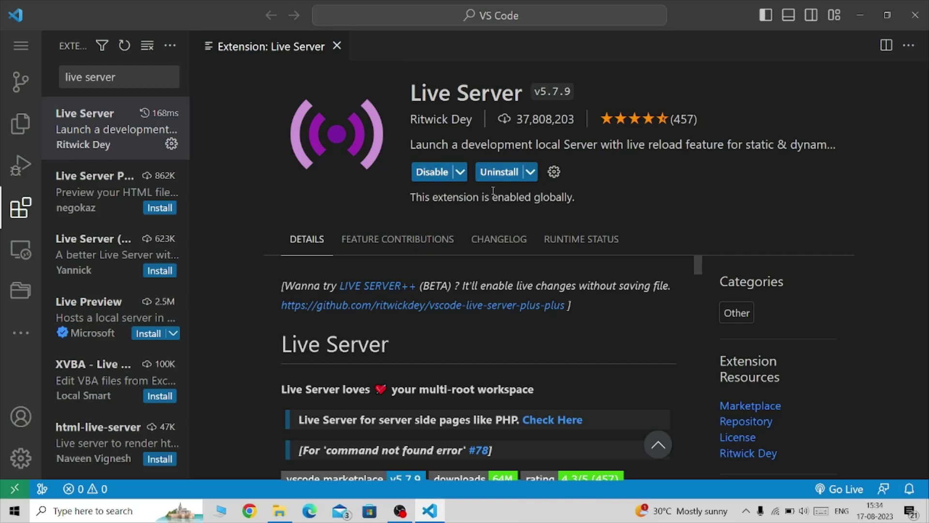
{"action": "left_click", "coordinate": [337, 46]}
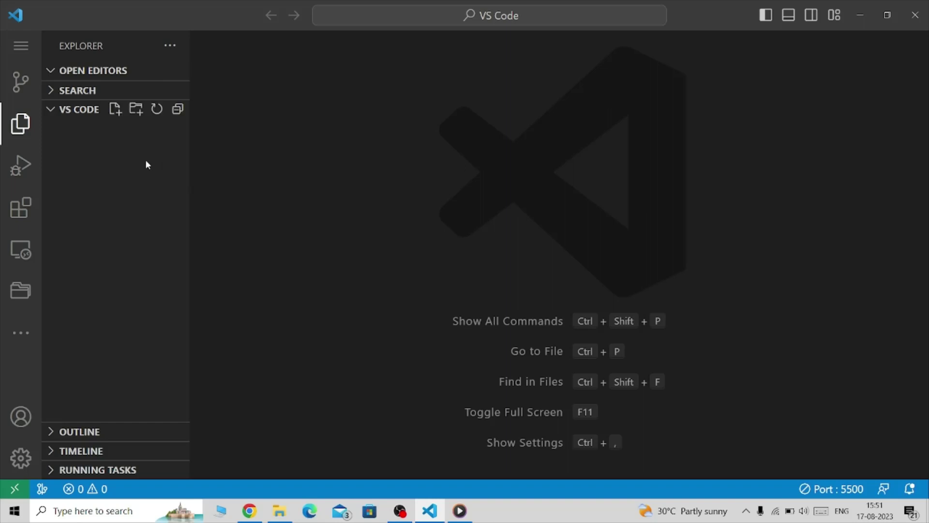
Toggle the Explorer panel, then add index.html to the VS CODE workspace.
{"action": "left_click", "coordinate": [21, 124]}
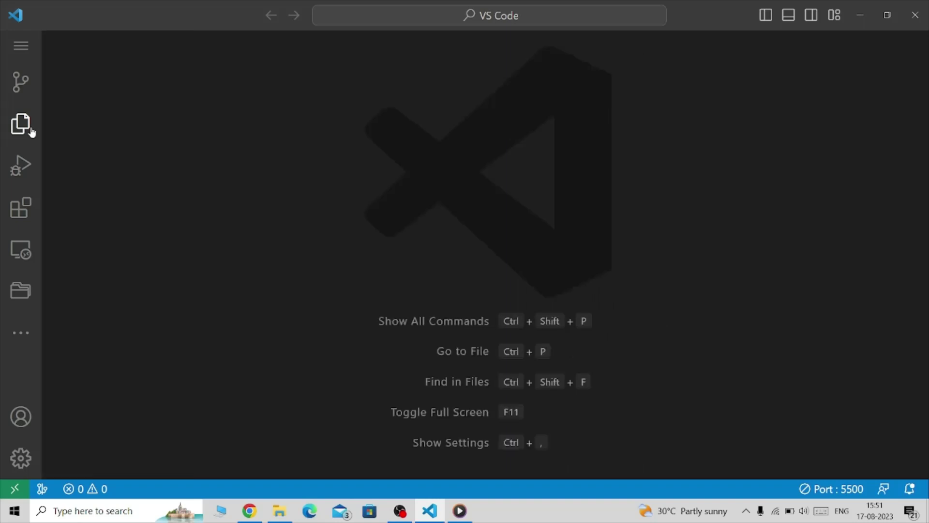
{"action": "left_click", "coordinate": [20, 125]}
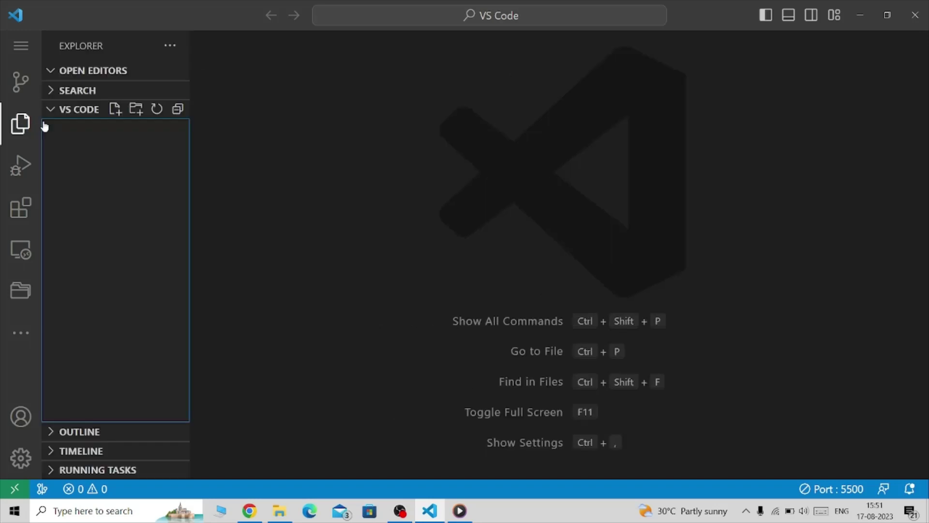
{"action": "left_click", "coordinate": [115, 109]}
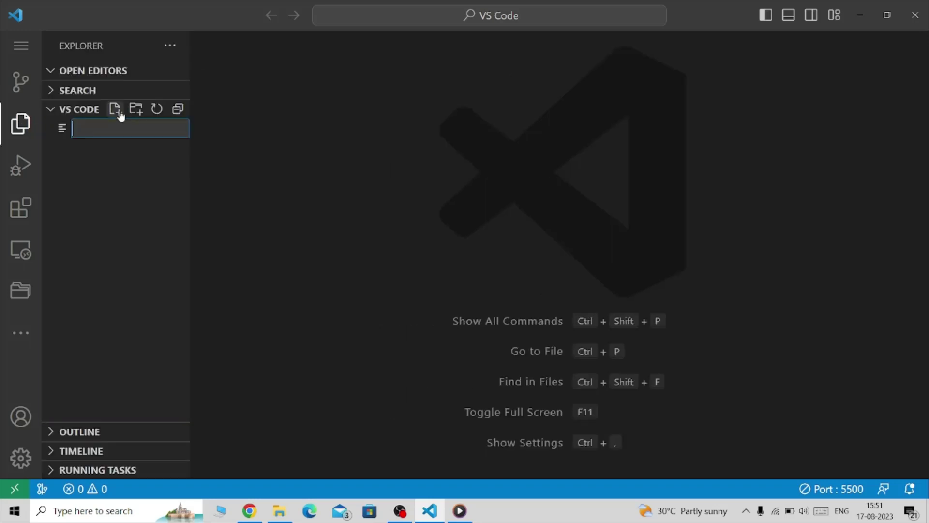
{"action": "type", "text": "inde"}
{"action": "type", "text": "x."}
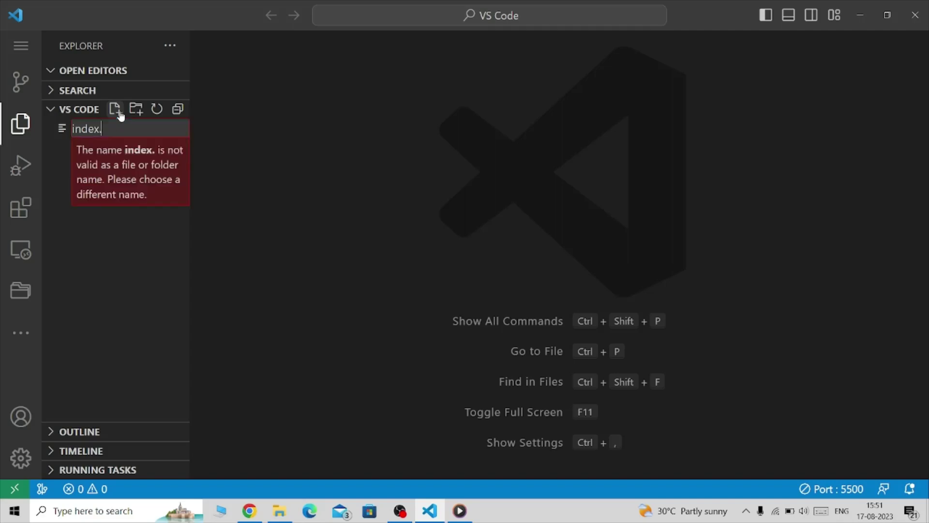
{"action": "type", "text": "html"}
{"action": "key", "text": "Return"}
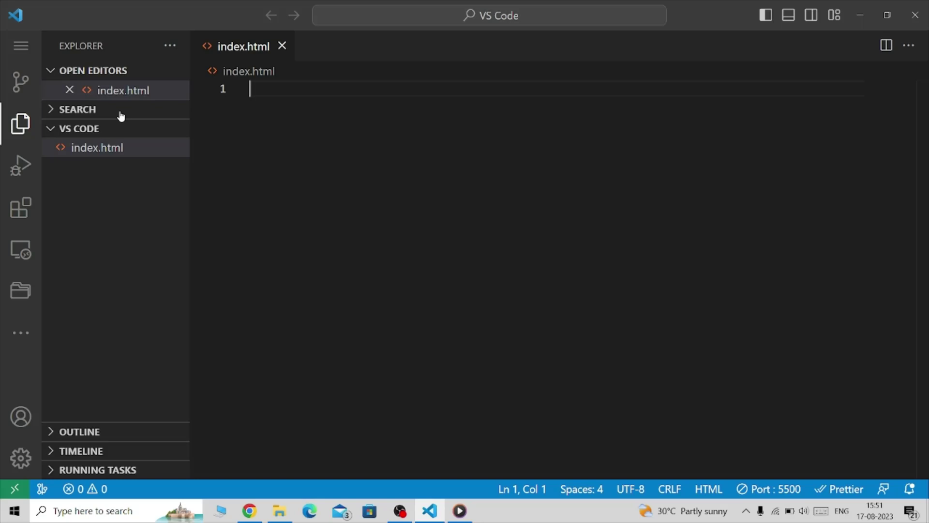
{"action": "type", "text": "!"}
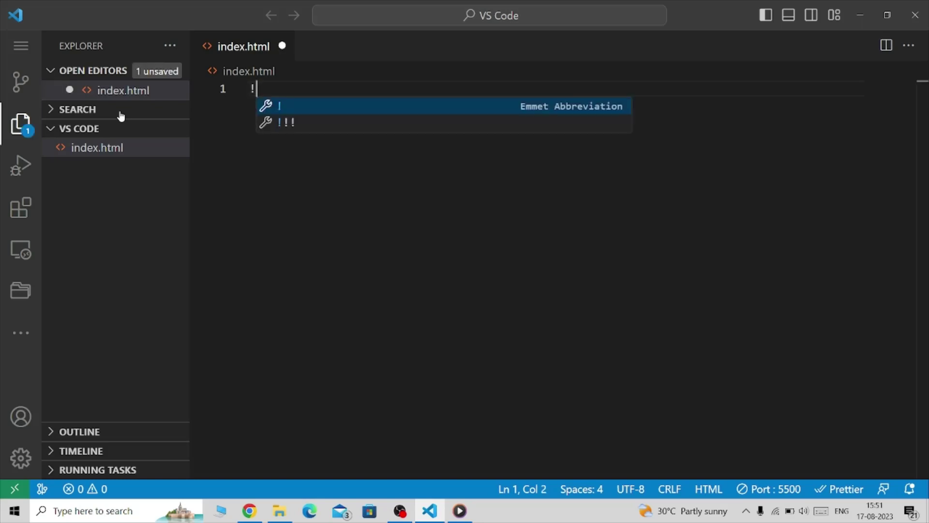
Expand the '!' Emmet abbreviation into HTML5 boilerplate and undo the stray brackets.
{"action": "key", "text": "Tab"}
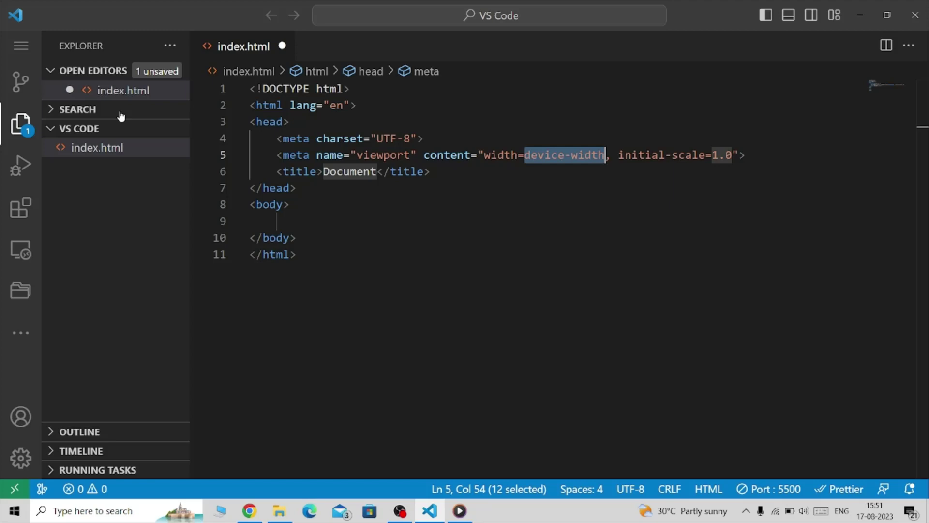
{"action": "type", "text": "<"}
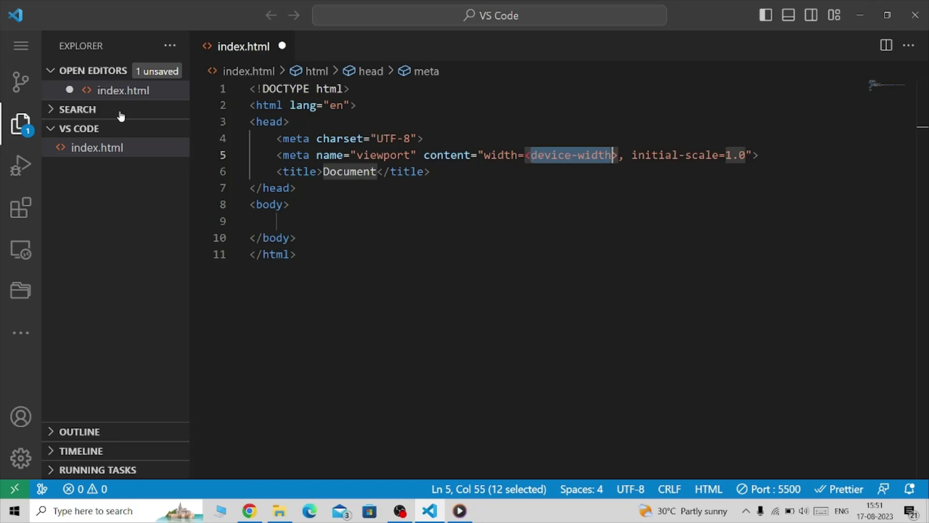
{"action": "key", "text": "ctrl+z"}
Add <h1>Welcome to my youtube Channel</h1> on body line 9 and save the file.
{"action": "left_click", "coordinate": [282, 221]}
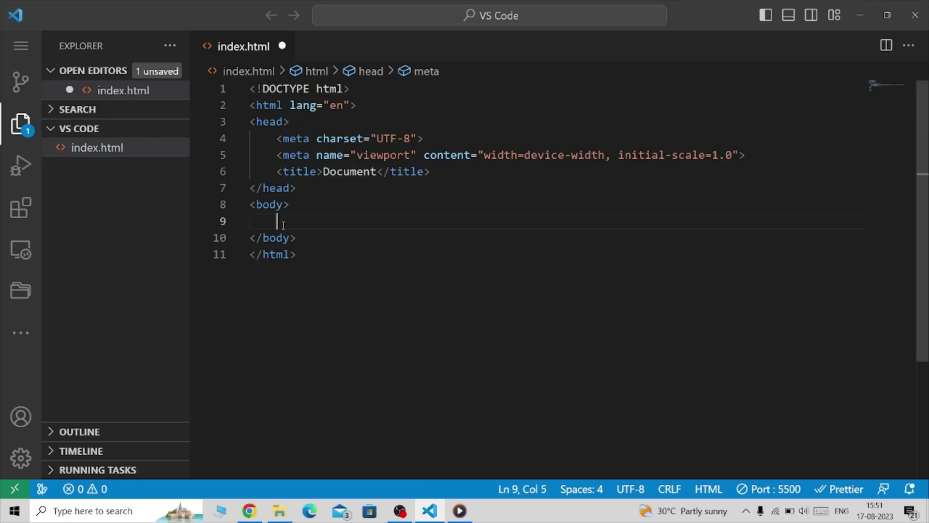
{"action": "type", "text": "<"}
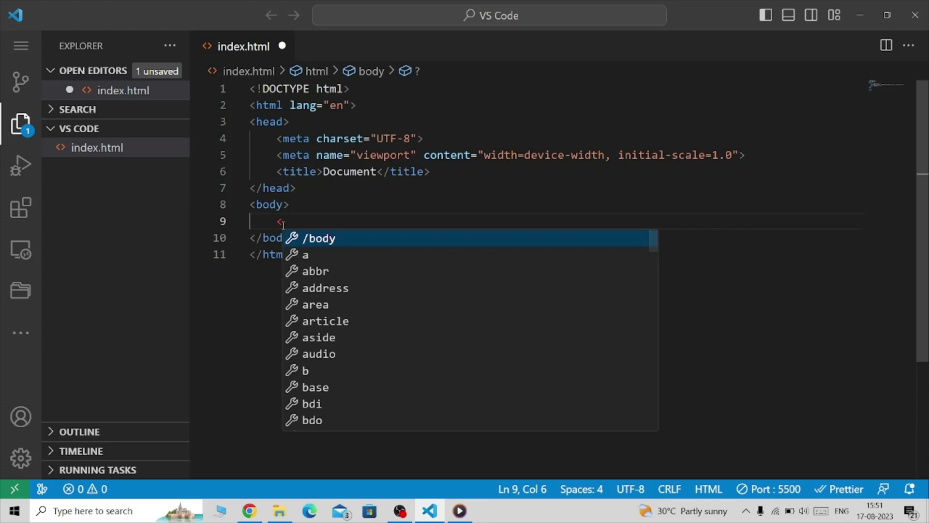
{"action": "type", "text": "h1"}
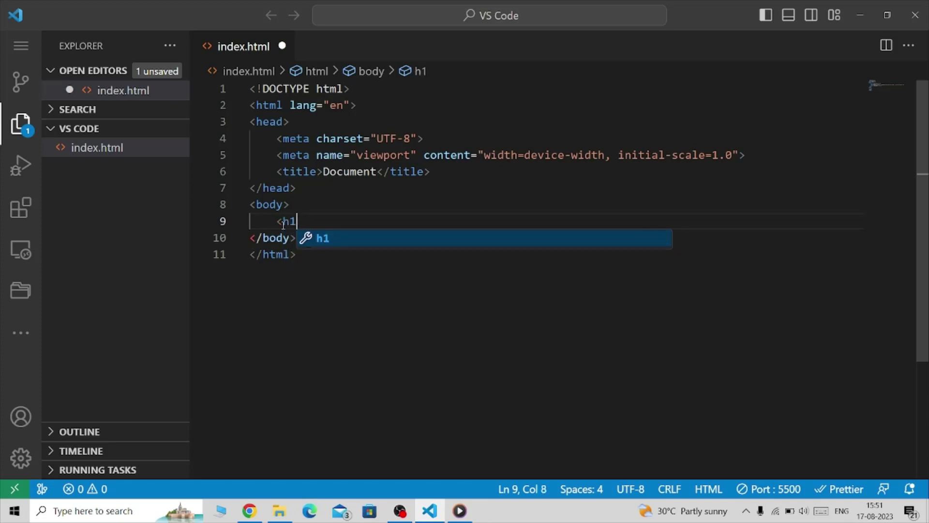
{"action": "type", "text": ">W"}
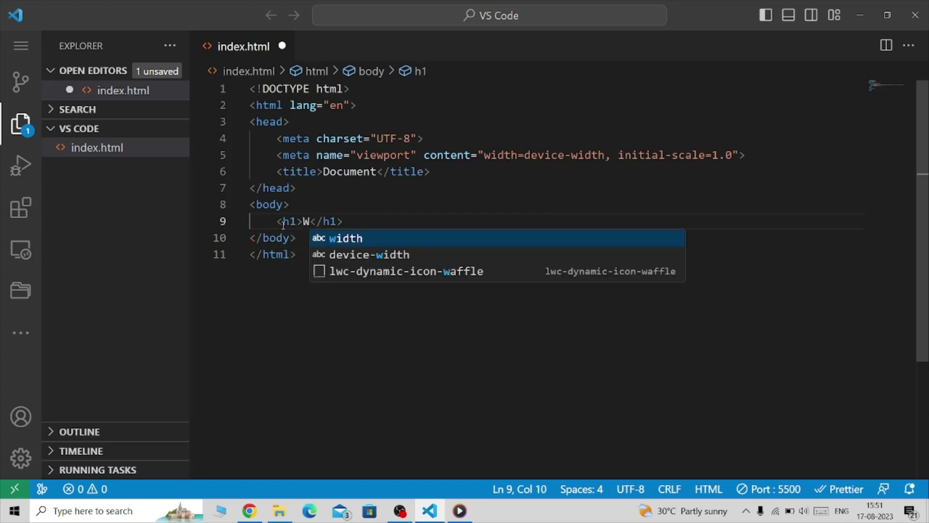
{"action": "type", "text": "elcome "}
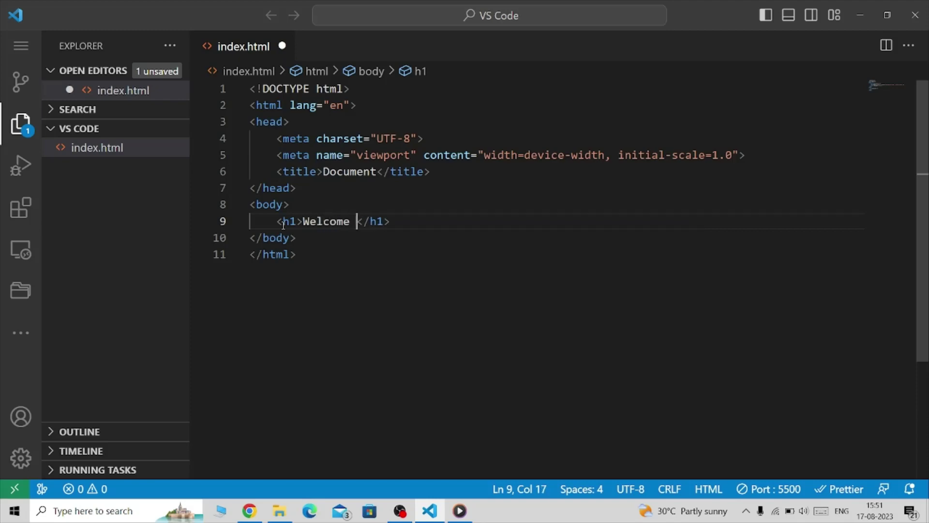
{"action": "type", "text": "to "}
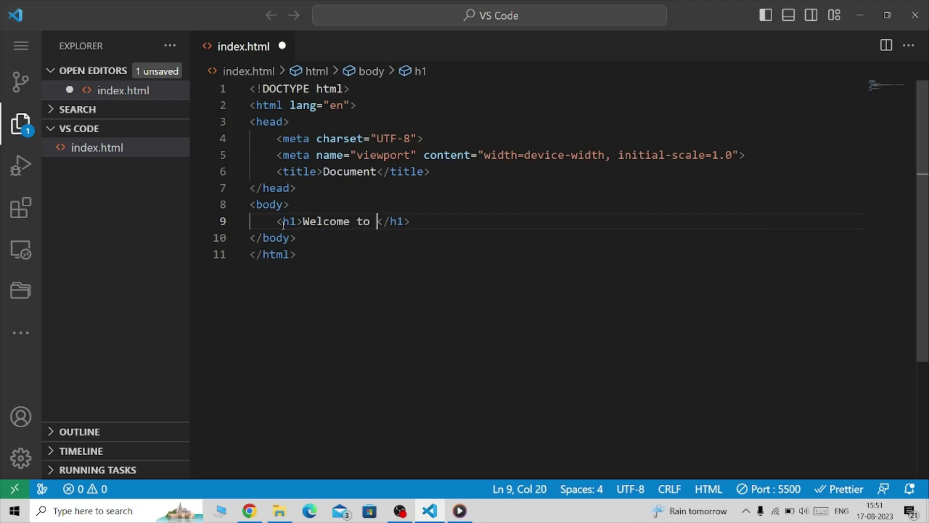
{"action": "type", "text": "my "}
{"action": "type", "text": "y"}
{"action": "type", "text": "outub"}
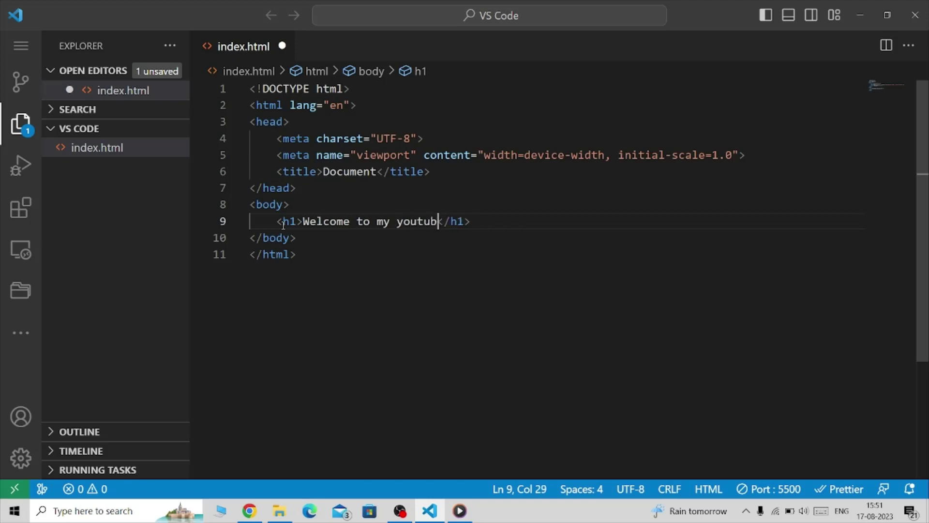
{"action": "type", "text": "e Channe"}
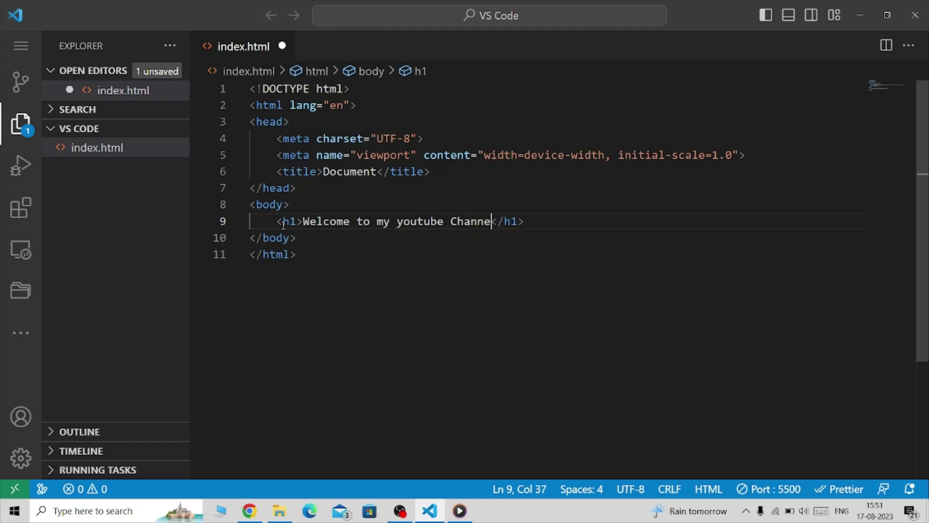
{"action": "type", "text": "l"}
{"action": "key", "text": "ctrl+s"}
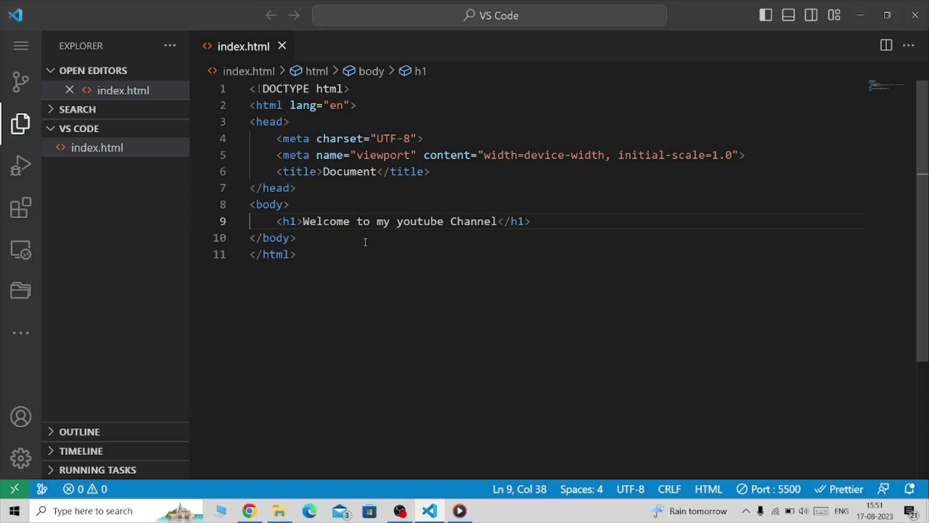
{"action": "mouse_move", "coordinate": [98, 148]}
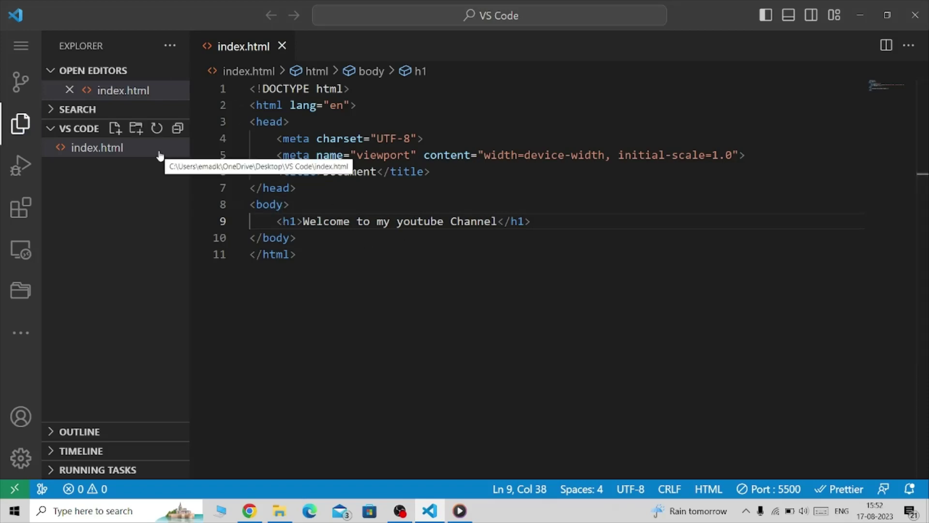
Launch index.html with Live Server at 127.0.0.1:5500 from its Explorer context menu.
{"action": "right_click", "coordinate": [160, 149]}
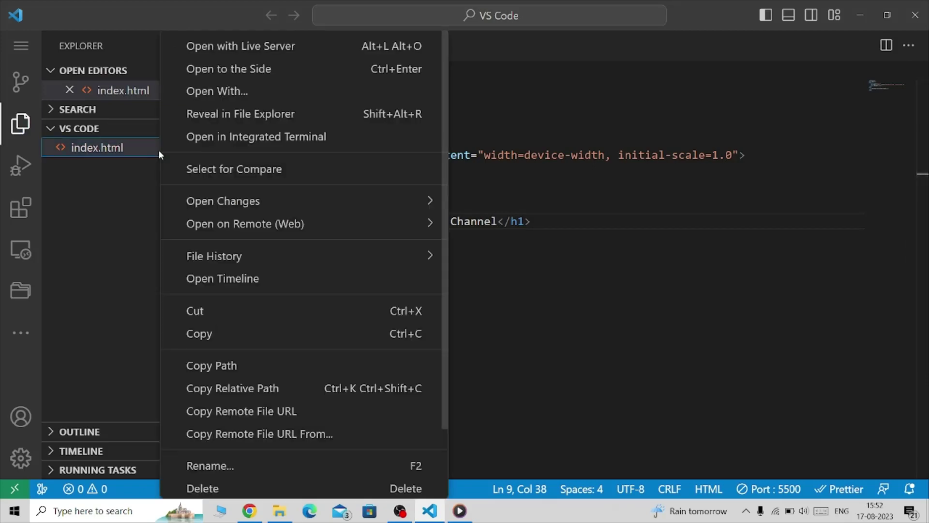
{"action": "left_click", "coordinate": [294, 51]}
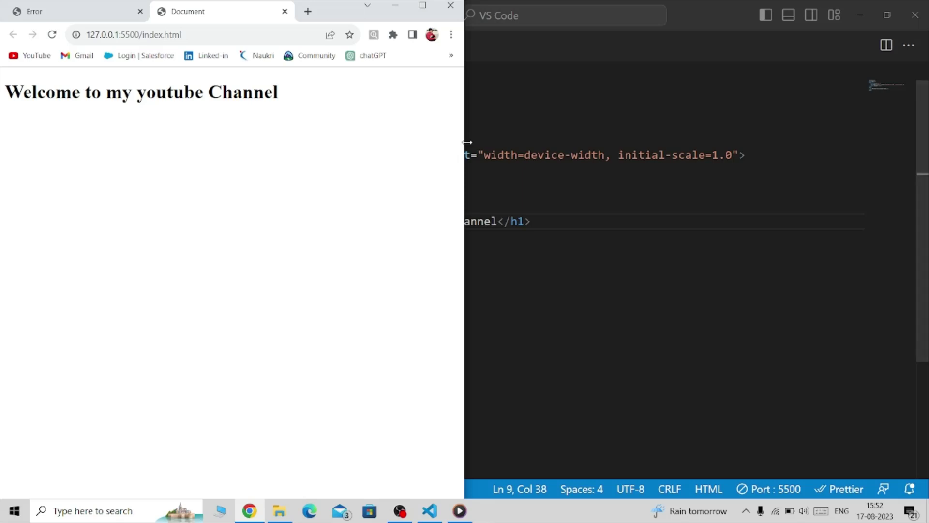
Snap Chrome to the right half and VS Code to the left, cursor after the h1.
{"action": "left_click_drag", "start_coordinate": [466, 143], "coordinate": [423, 145]}
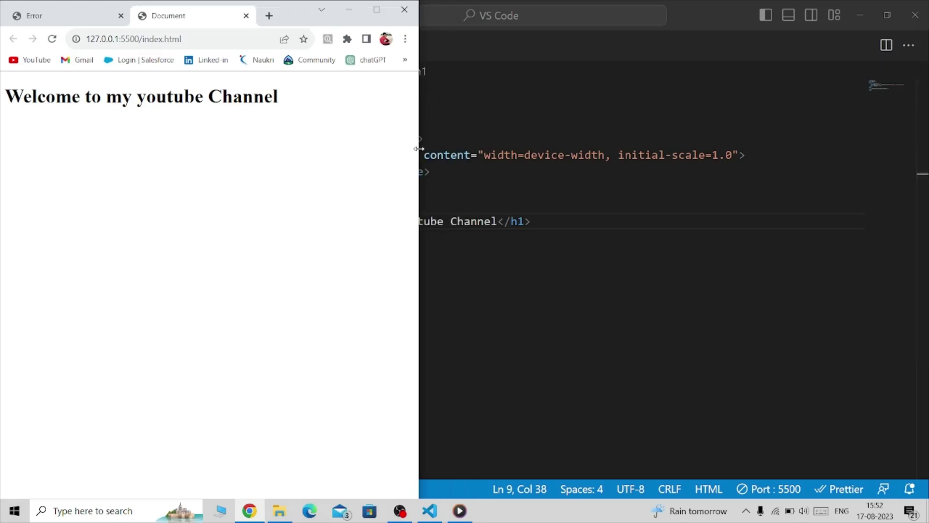
{"action": "key", "text": "super+Right"}
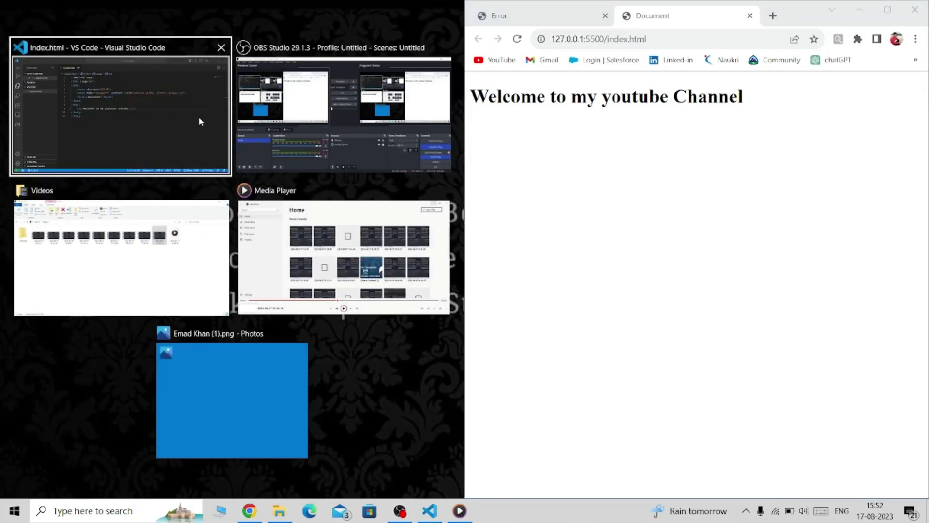
{"action": "left_click", "coordinate": [198, 116]}
{"action": "scroll", "coordinate": [381, 237], "scroll_direction": "right", "scroll_amount": 3}
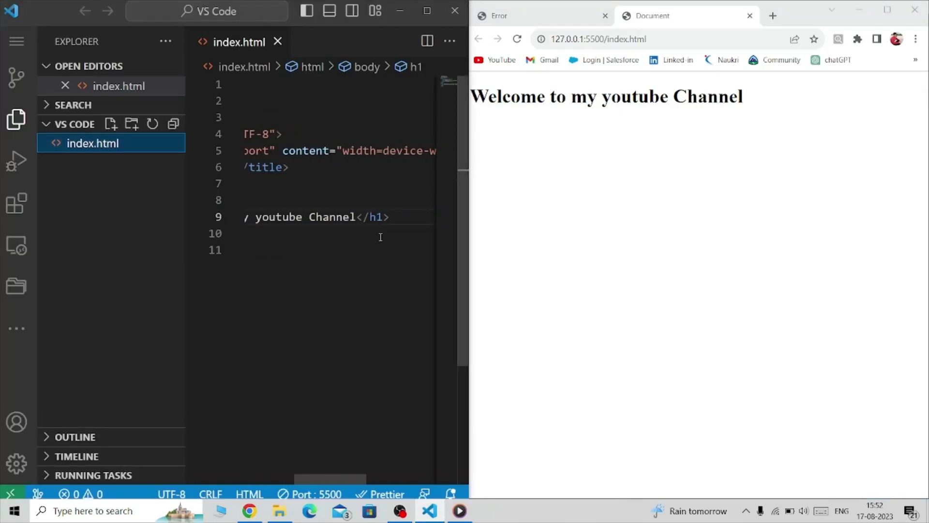
{"action": "scroll", "coordinate": [380, 238], "scroll_direction": "left", "scroll_amount": 2}
{"action": "left_click", "coordinate": [380, 234]}
{"action": "scroll", "coordinate": [383, 228], "scroll_direction": "right", "scroll_amount": 3}
{"action": "left_click", "coordinate": [350, 218]}
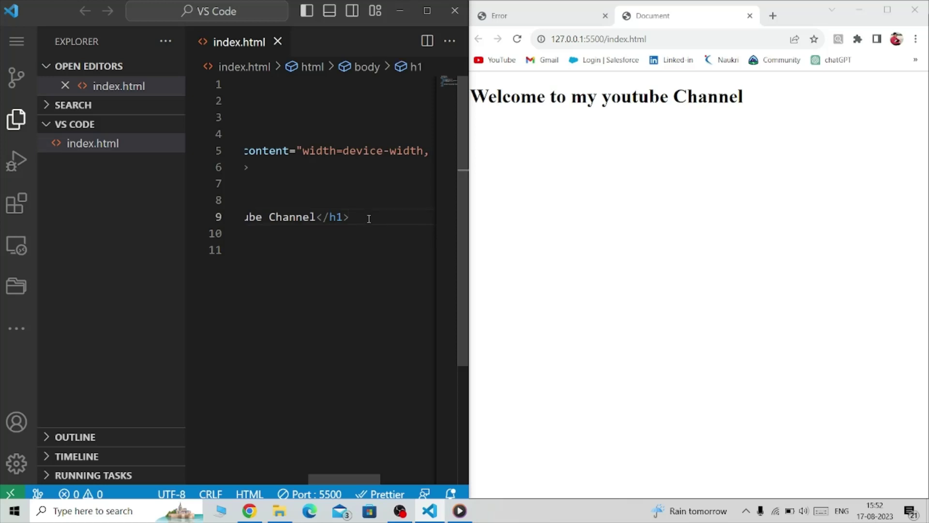
Insert <h2>Subscribe like and Comments</h2> on a new line below the h1, dismissing autocomplete.
{"action": "key", "text": "Return"}
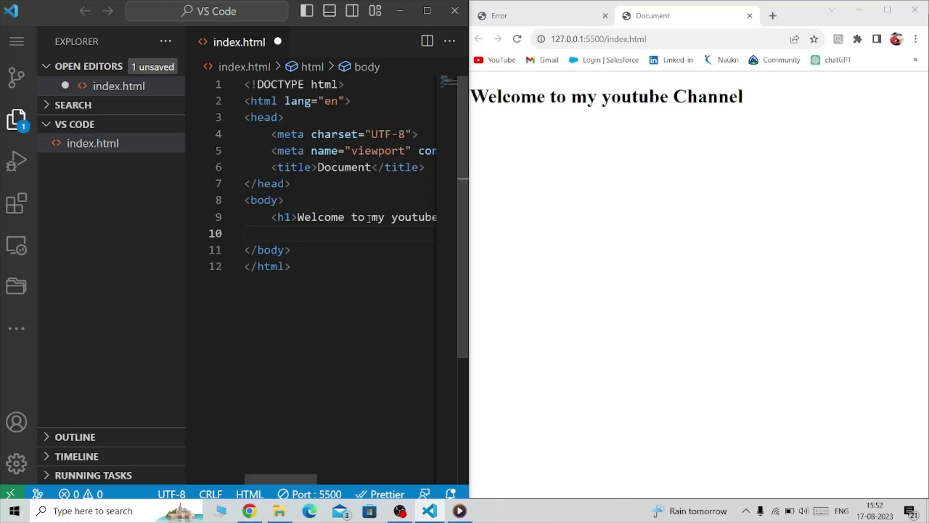
{"action": "type", "text": "<h2"}
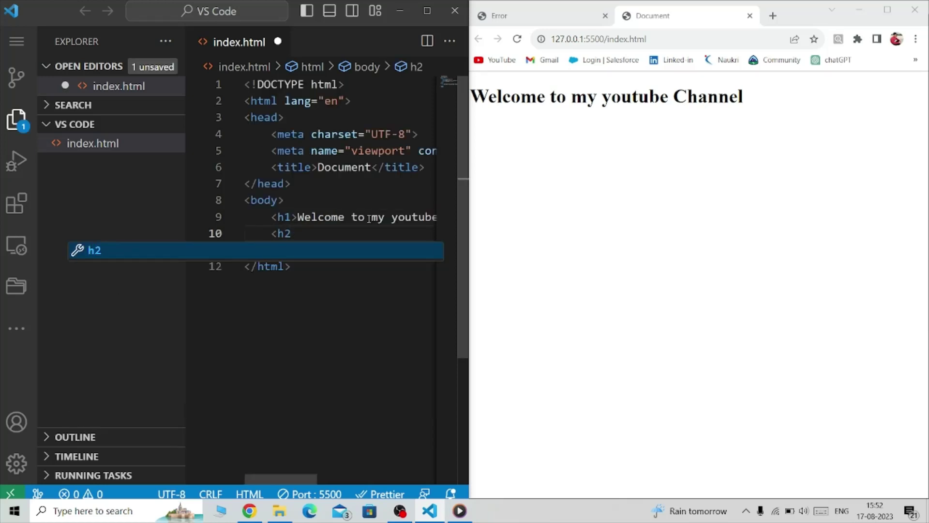
{"action": "type", "text": "></h2>"}
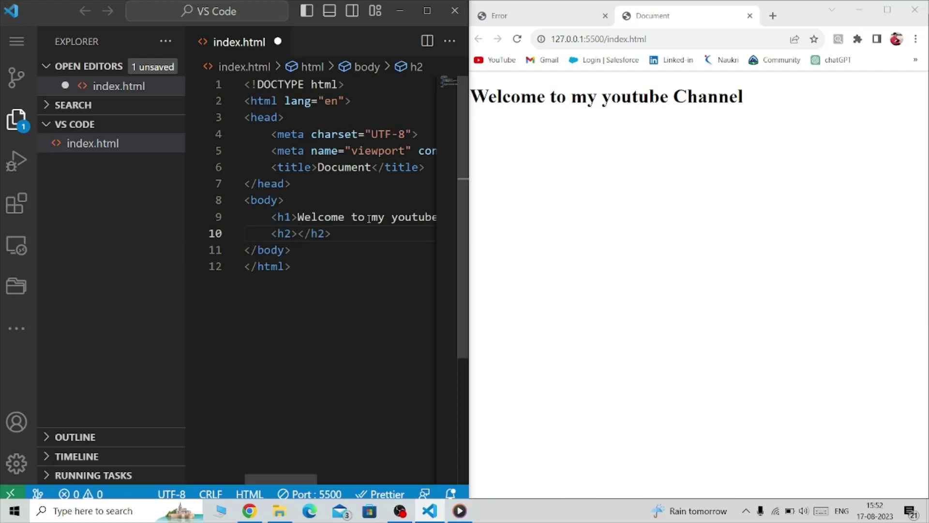
{"action": "type", "text": "Subscr"}
{"action": "type", "text": "ibe l"}
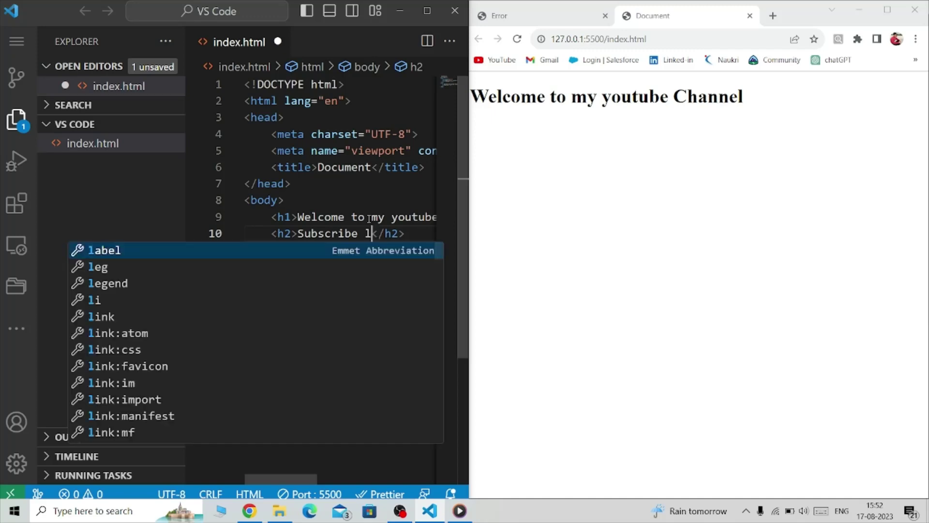
{"action": "type", "text": "ike "}
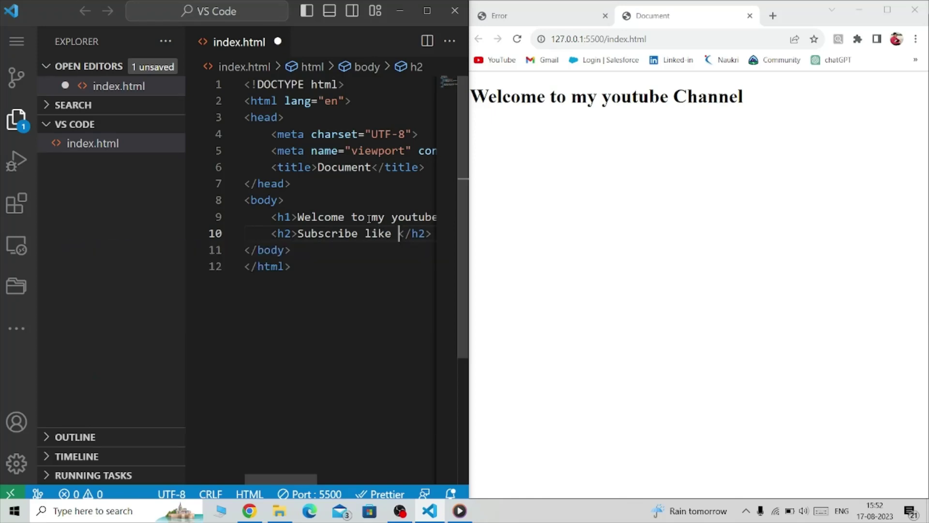
{"action": "type", "text": "and c"}
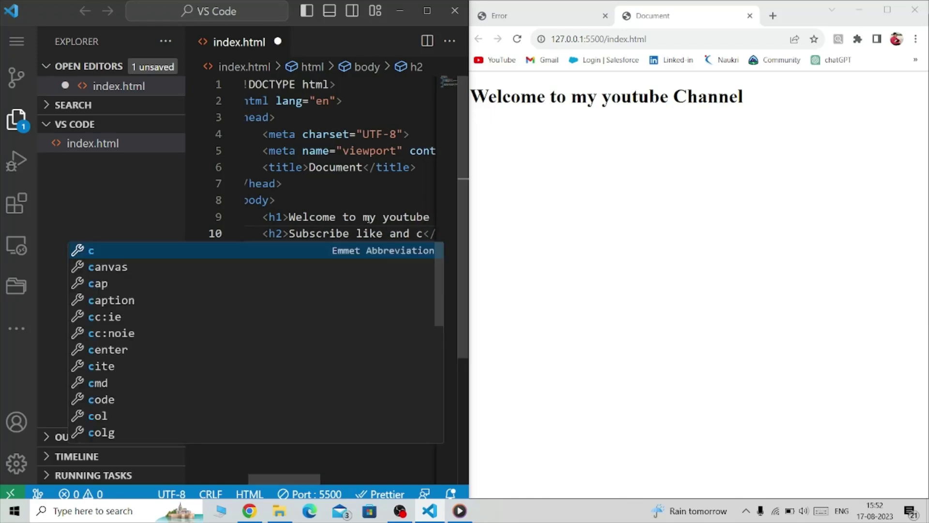
{"action": "key", "text": "BackSpace"}
{"action": "type", "text": "Commen"}
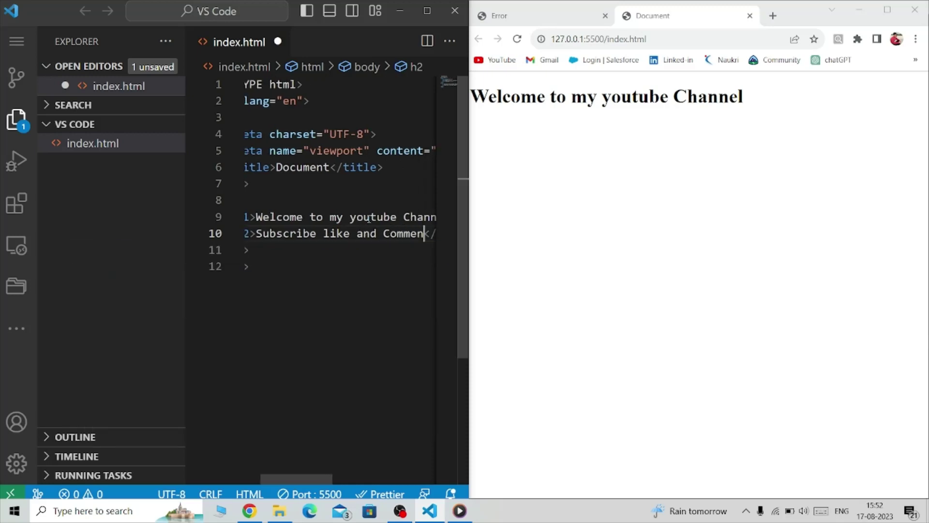
{"action": "type", "text": "ts"}
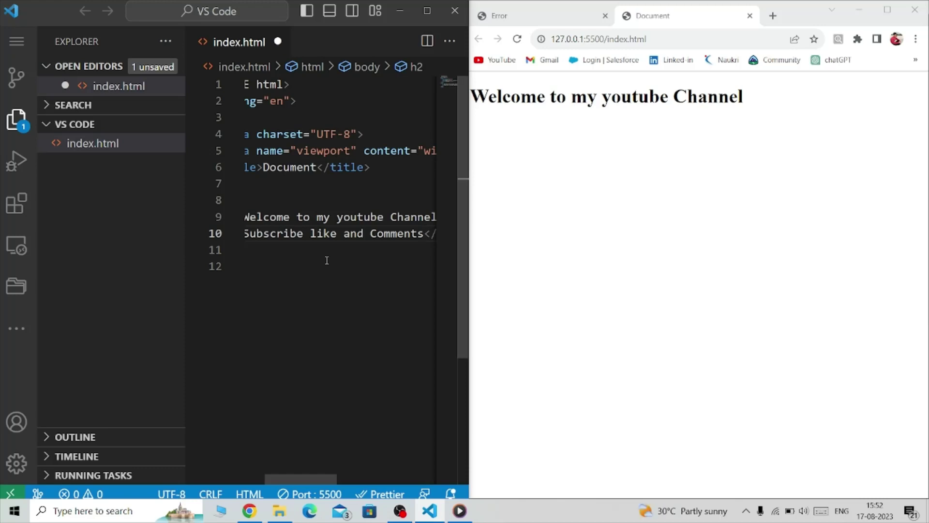
Save index.html, then highlight the new 'Subscribe like and Comments' heading in Chrome.
{"action": "key", "text": "ctrl+s"}
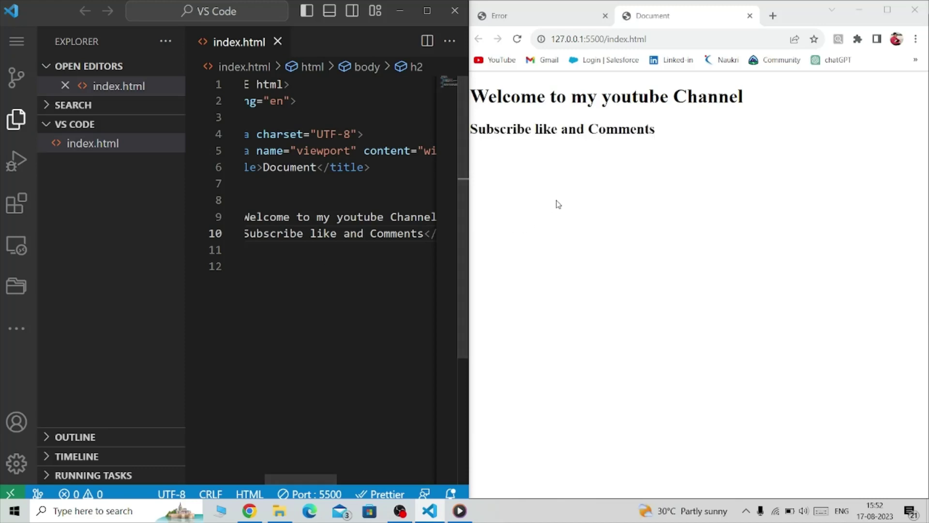
{"action": "left_click_drag", "start_coordinate": [668, 130], "coordinate": [472, 128]}
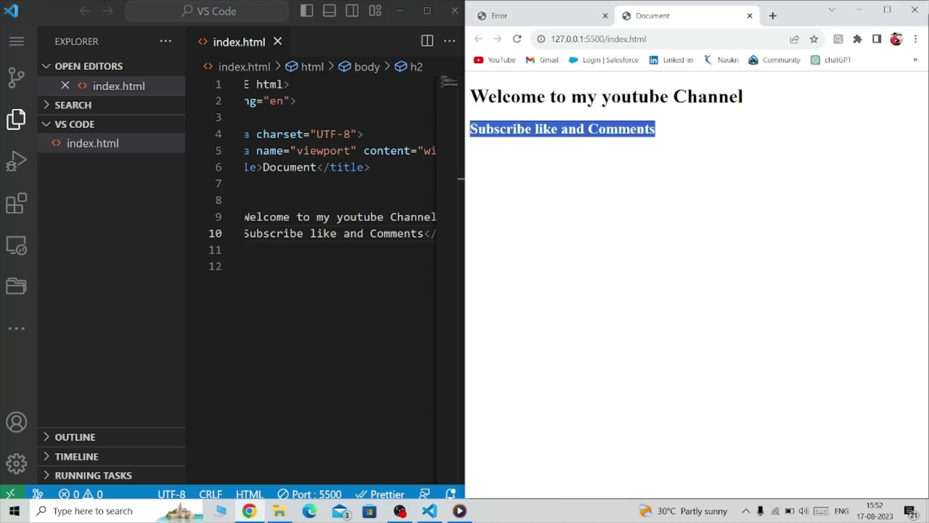
{"action": "left_click", "coordinate": [472, 128]}
{"action": "scroll", "coordinate": [381, 197], "scroll_direction": "right", "scroll_amount": 2}
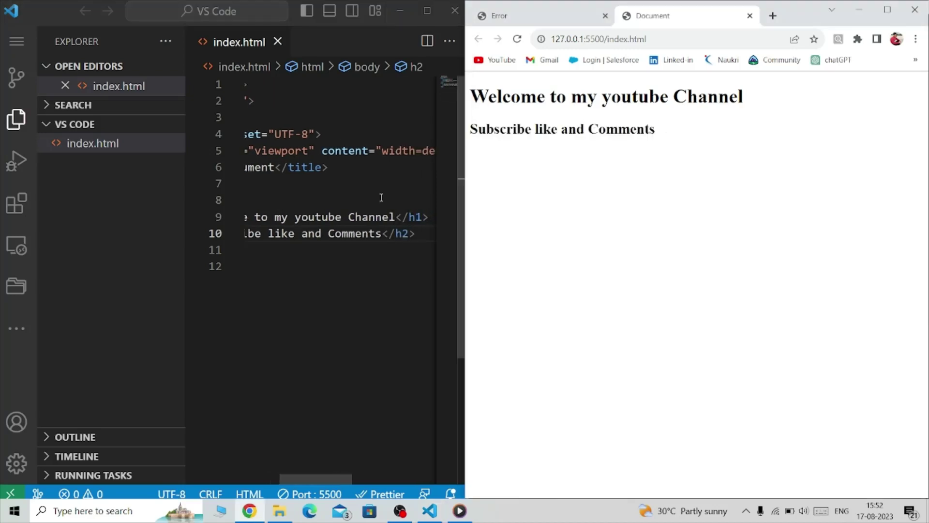
{"action": "scroll", "coordinate": [381, 197], "scroll_direction": "left", "scroll_amount": 3}
{"action": "scroll", "coordinate": [382, 198], "scroll_direction": "right", "scroll_amount": 3}
{"action": "scroll", "coordinate": [382, 197], "scroll_direction": "right", "scroll_amount": 4}
{"action": "scroll", "coordinate": [381, 197], "scroll_direction": "left", "scroll_amount": 3}
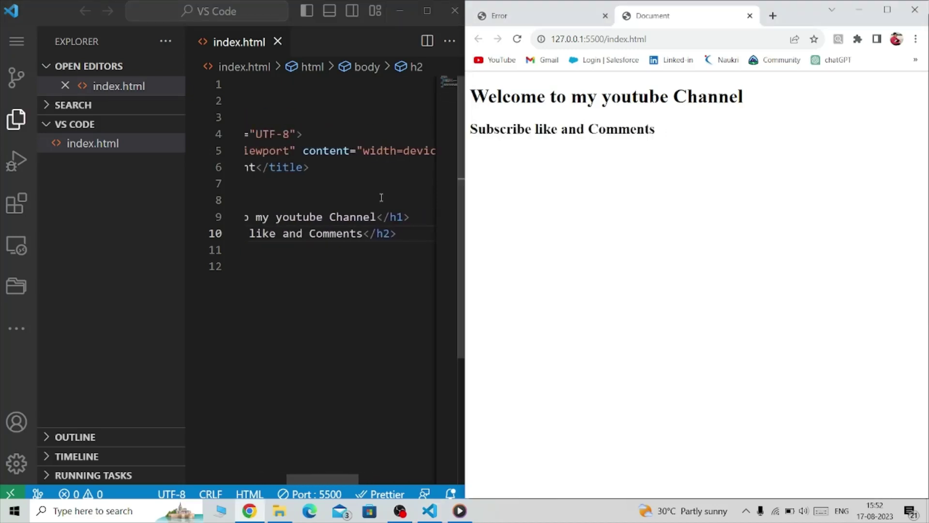
{"action": "scroll", "coordinate": [382, 198], "scroll_direction": "left", "scroll_amount": 4}
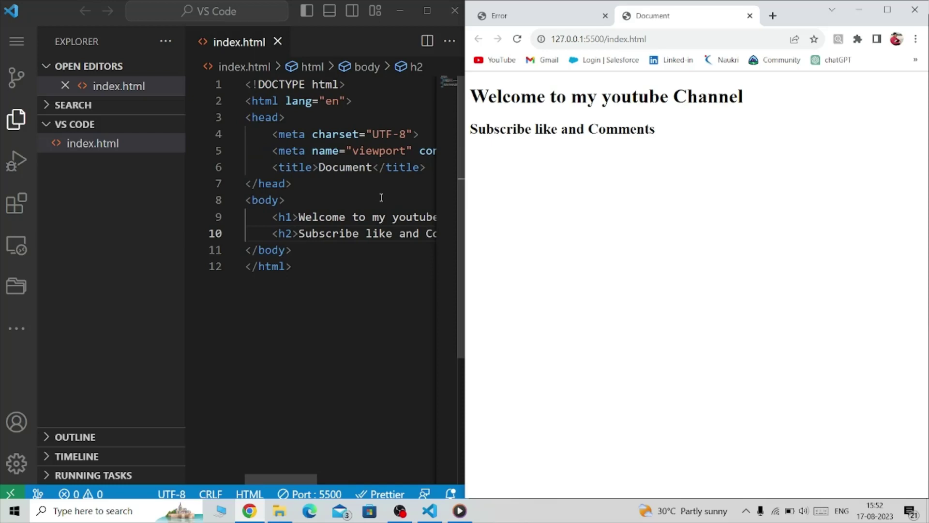
{"action": "scroll", "coordinate": [381, 198], "scroll_direction": "right", "scroll_amount": 2}
{"action": "scroll", "coordinate": [381, 197], "scroll_direction": "right", "scroll_amount": 3}
{"action": "scroll", "coordinate": [381, 198], "scroll_direction": "right", "scroll_amount": 2}
{"action": "scroll", "coordinate": [381, 197], "scroll_direction": "left", "scroll_amount": 1}
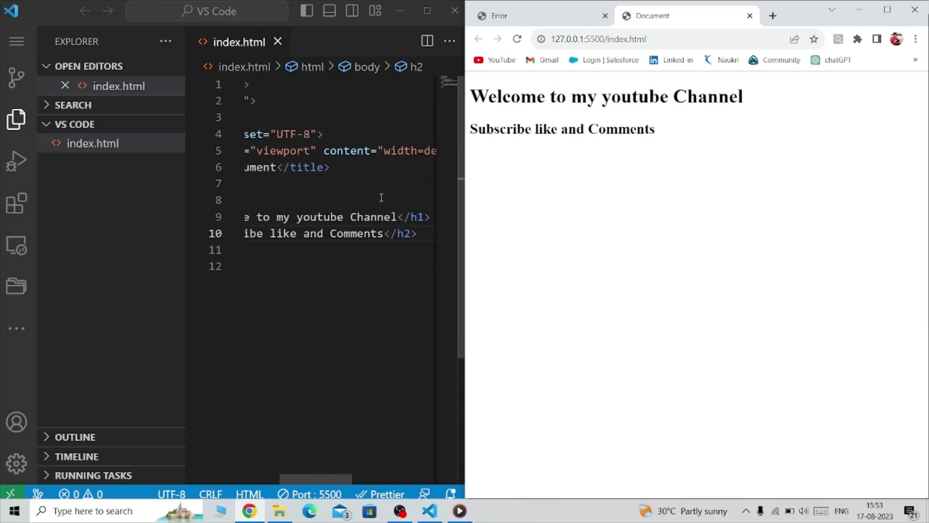
{"action": "scroll", "coordinate": [381, 198], "scroll_direction": "left", "scroll_amount": 3}
{"action": "scroll", "coordinate": [381, 198], "scroll_direction": "right", "scroll_amount": 2}
{"action": "scroll", "coordinate": [382, 198], "scroll_direction": "right", "scroll_amount": 1}
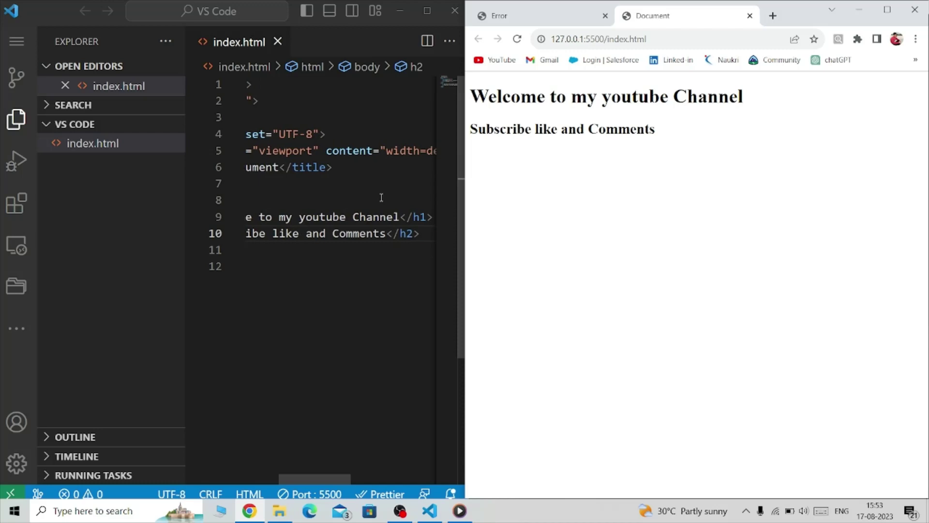
{"action": "scroll", "coordinate": [381, 198], "scroll_direction": "right", "scroll_amount": 2}
{"action": "scroll", "coordinate": [381, 198], "scroll_direction": "right", "scroll_amount": 1}
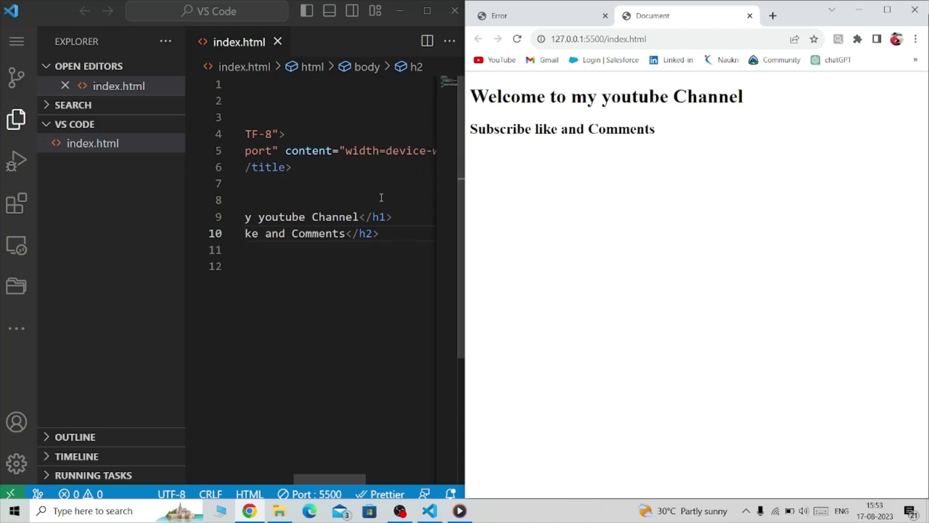
{"action": "scroll", "coordinate": [381, 198], "scroll_direction": "left", "scroll_amount": 3}
{"action": "scroll", "coordinate": [382, 198], "scroll_direction": "left", "scroll_amount": 2}
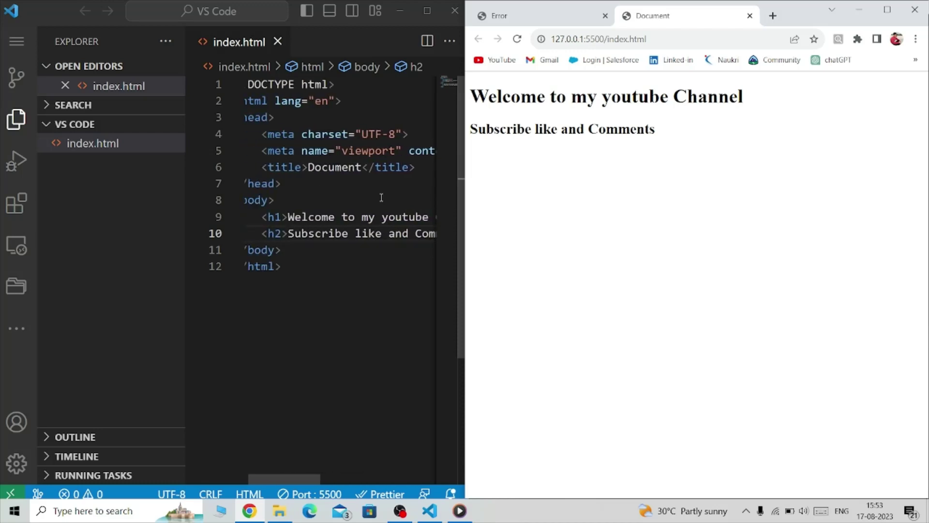
{"action": "scroll", "coordinate": [381, 197], "scroll_direction": "right", "scroll_amount": 1}
{"action": "scroll", "coordinate": [382, 197], "scroll_direction": "right", "scroll_amount": 4}
{"action": "scroll", "coordinate": [382, 198], "scroll_direction": "right", "scroll_amount": 2}
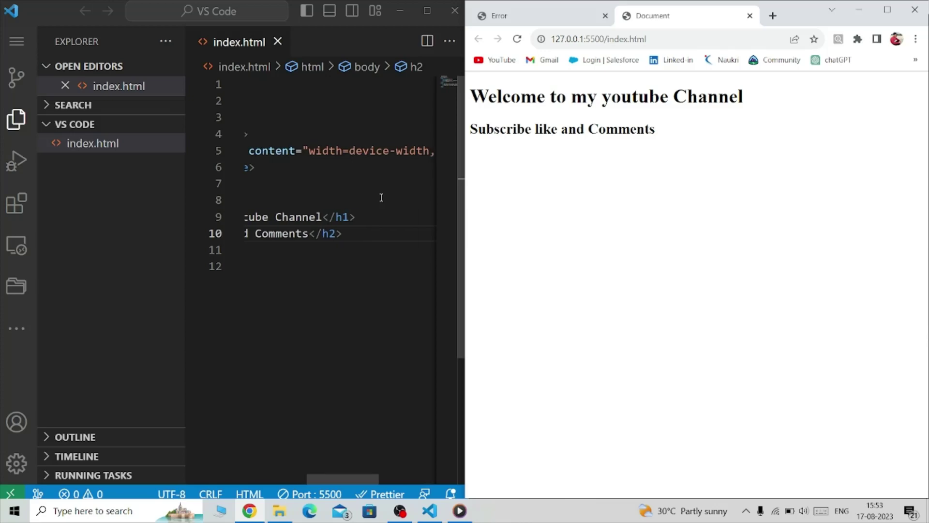